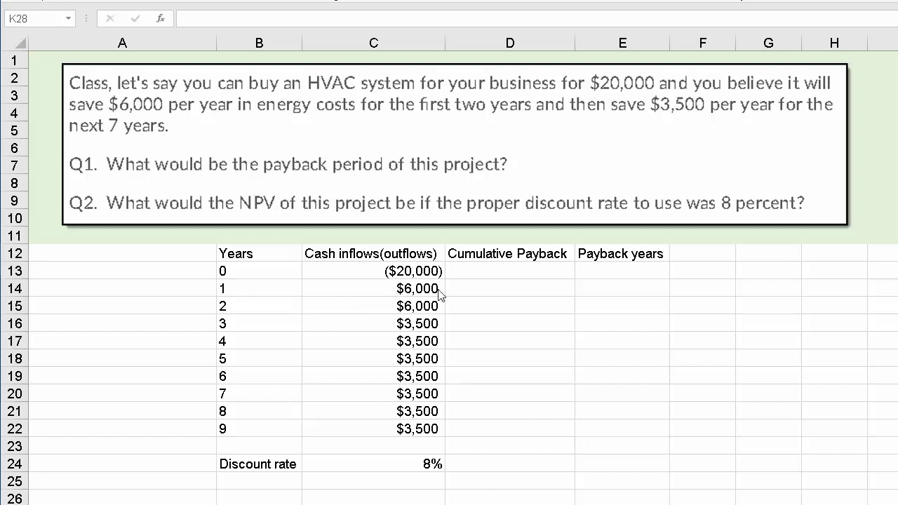
Enter =C13 in D13 and the running total =C14+D13 in D14.
{"action": "left_click", "coordinate": [520, 270]}
{"action": "type", "text": "="}
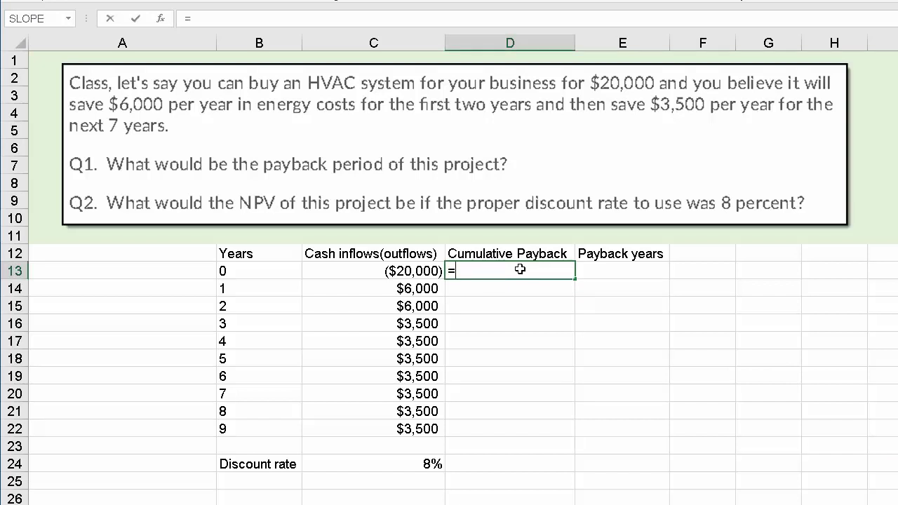
{"action": "key", "text": "Left"}
{"action": "key", "text": "Return"}
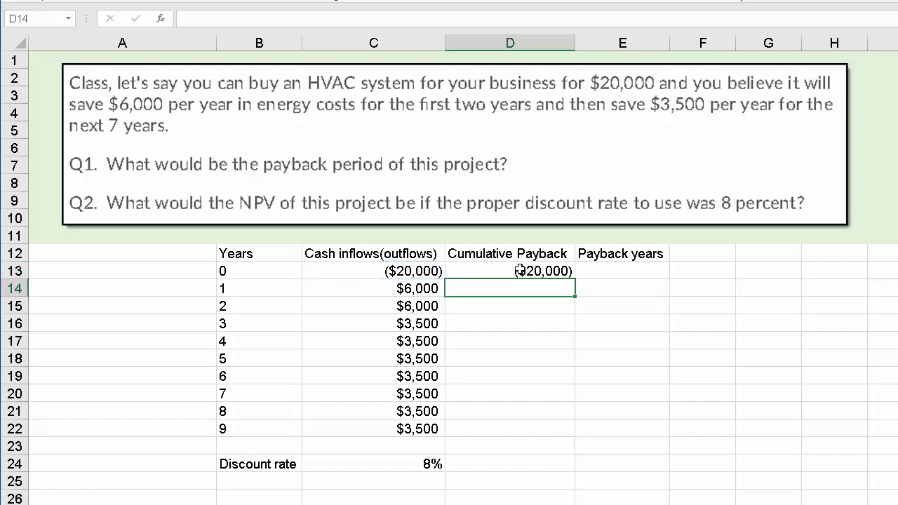
{"action": "type", "text": "="}
{"action": "key", "text": "Left"}
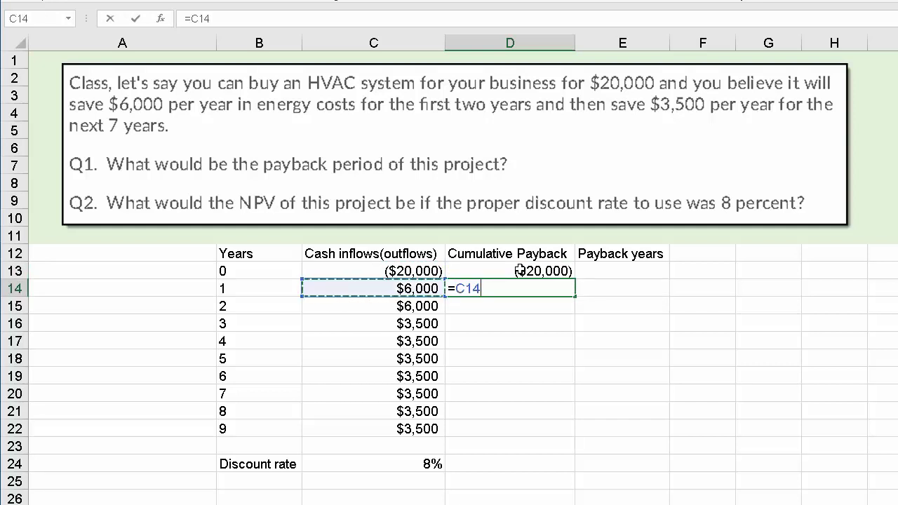
{"action": "type", "text": "+"}
{"action": "key", "text": "Up"}
{"action": "key", "text": "Return"}
Copy the D14 running-total formula down into D15:D22.
{"action": "key", "text": "Up"}
{"action": "key", "text": "ctrl+c"}
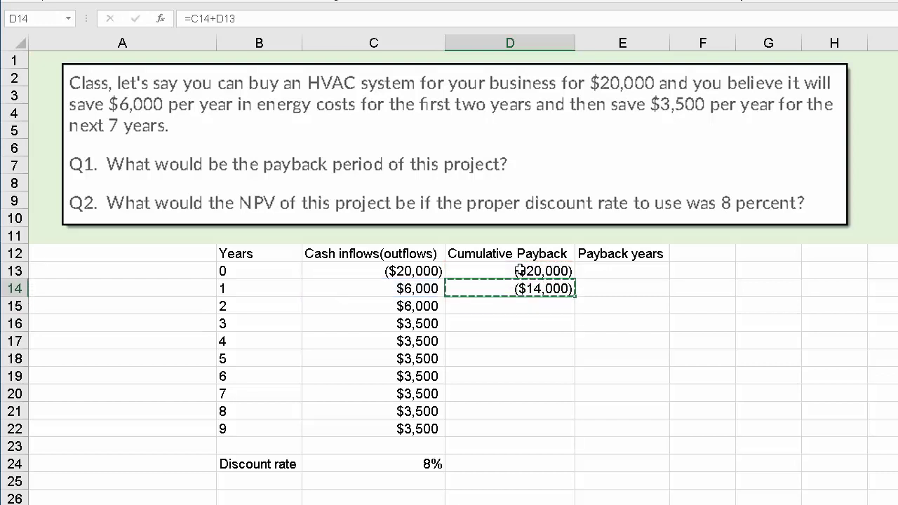
{"action": "key", "text": "Down"}
{"action": "key", "text": "shift+Down"}
{"action": "key", "text": "shift+Down"}
{"action": "key", "text": "shift+Down"}
{"action": "key", "text": "shift+Down"}
{"action": "key", "text": "shift+Down"}
{"action": "key", "text": "shift+Down"}
{"action": "key", "text": "shift+Down"}
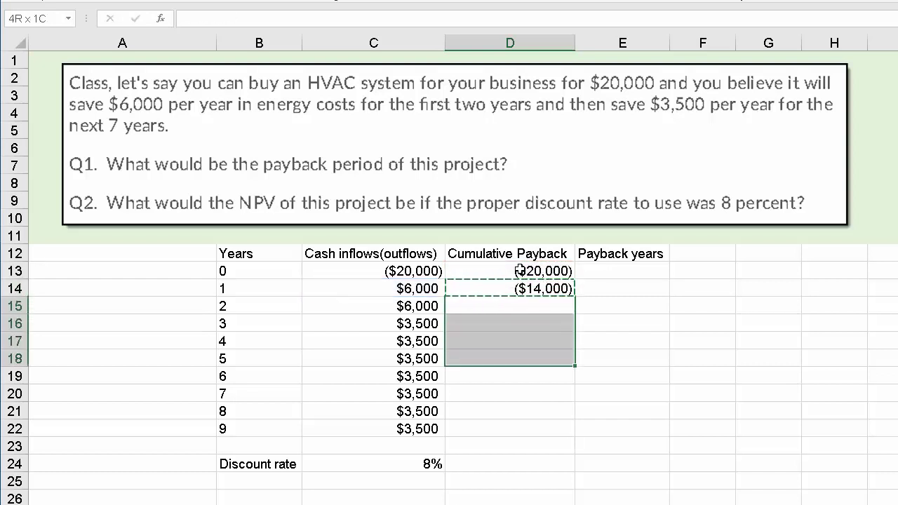
{"action": "key", "text": "ctrl+v"}
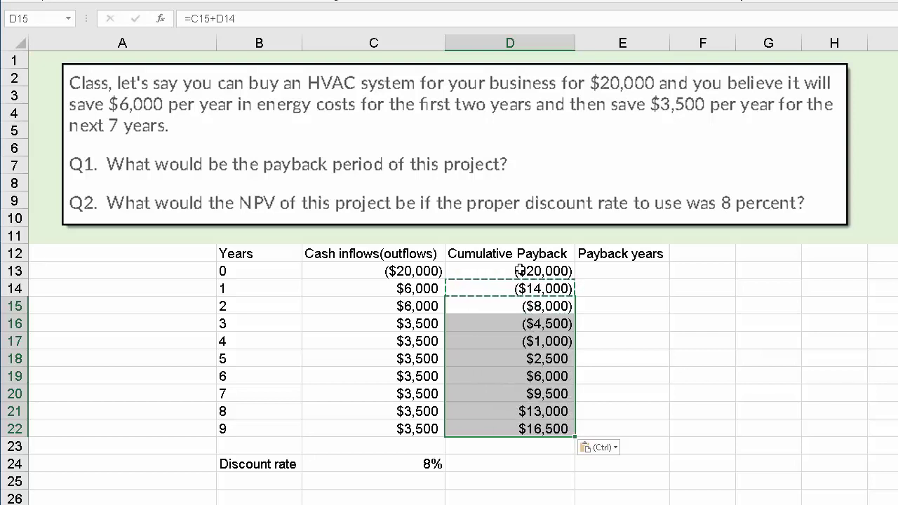
Clear the cumulative totals for years 6–9 in D19:D22.
{"action": "key", "text": "Down"}
{"action": "key", "text": "Down"}
{"action": "key", "text": "Down"}
{"action": "key", "text": "Down"}
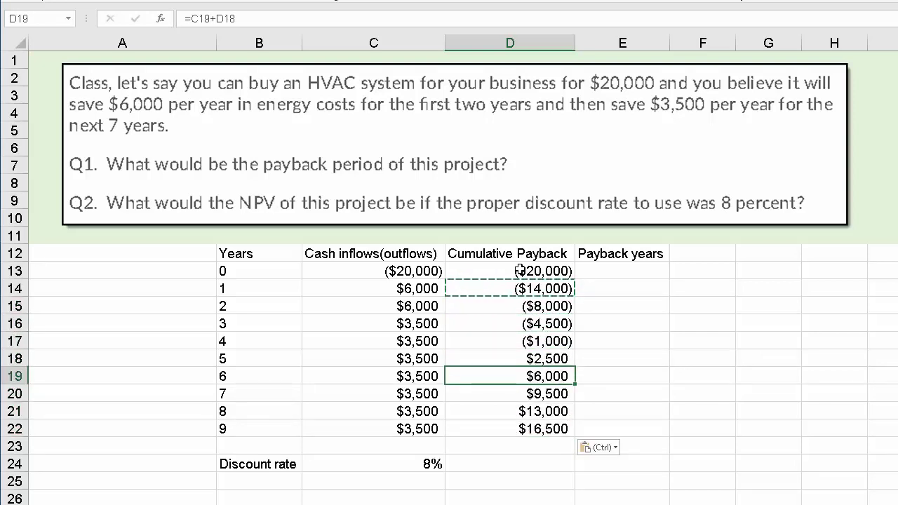
{"action": "key", "text": "shift+Down"}
{"action": "key", "text": "shift+Down"}
{"action": "key", "text": "shift+Down"}
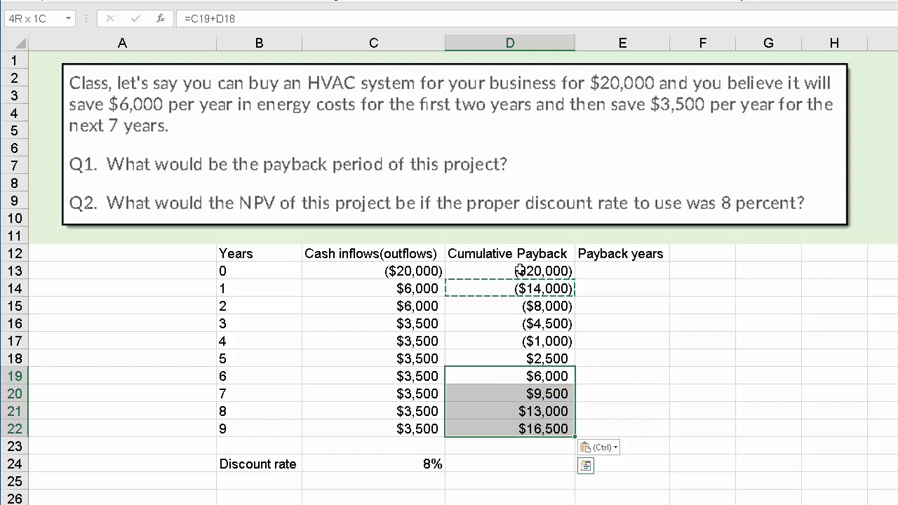
{"action": "key", "text": "Delete"}
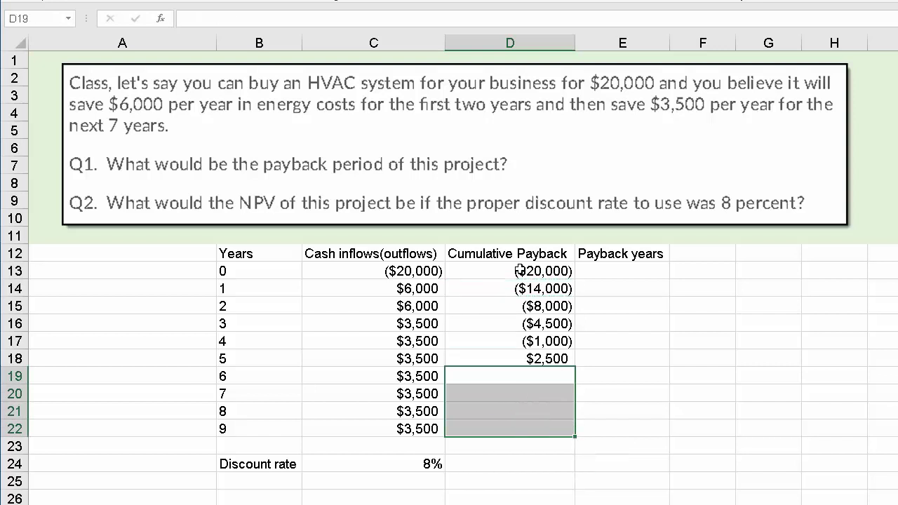
{"action": "key", "text": "Up"}
Enter 1 payback year for each of years 1 through 3 in E14:E16.
{"action": "left_click", "coordinate": [738, 273]}
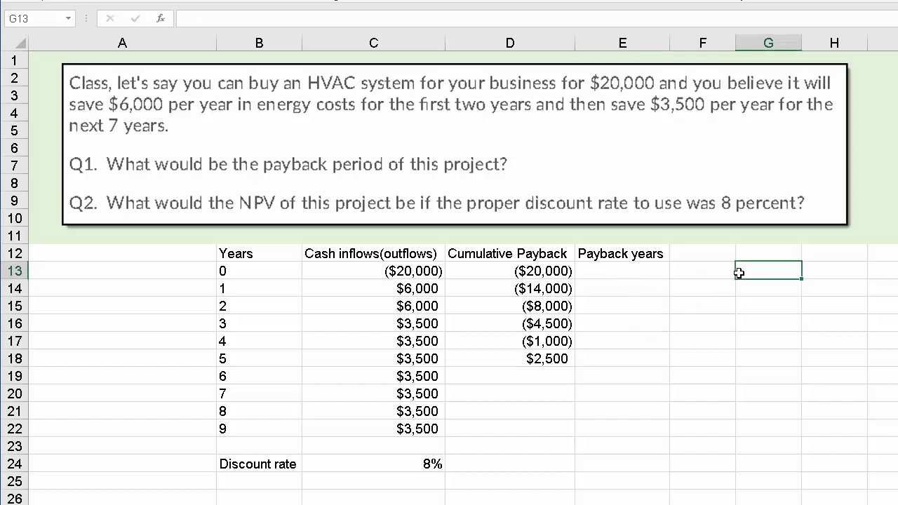
{"action": "left_click", "coordinate": [622, 288]}
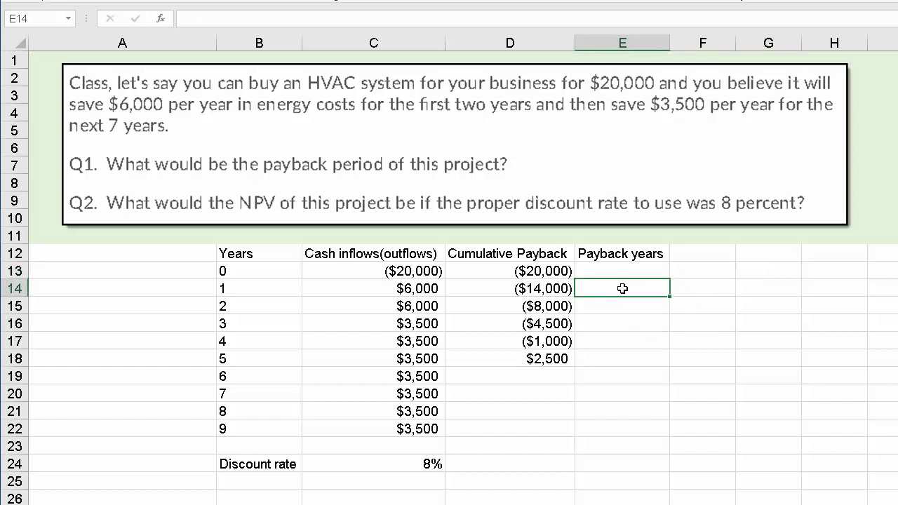
{"action": "key", "text": "Left"}
{"action": "key", "text": "Right"}
{"action": "type", "text": "1"}
{"action": "key", "text": "Return"}
{"action": "key", "text": "Left"}
{"action": "key", "text": "Right"}
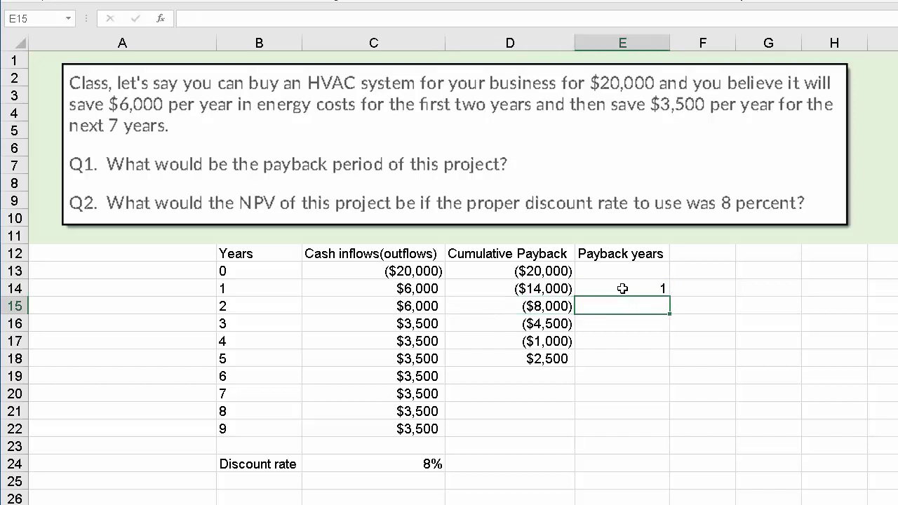
{"action": "type", "text": "1"}
{"action": "key", "text": "Return"}
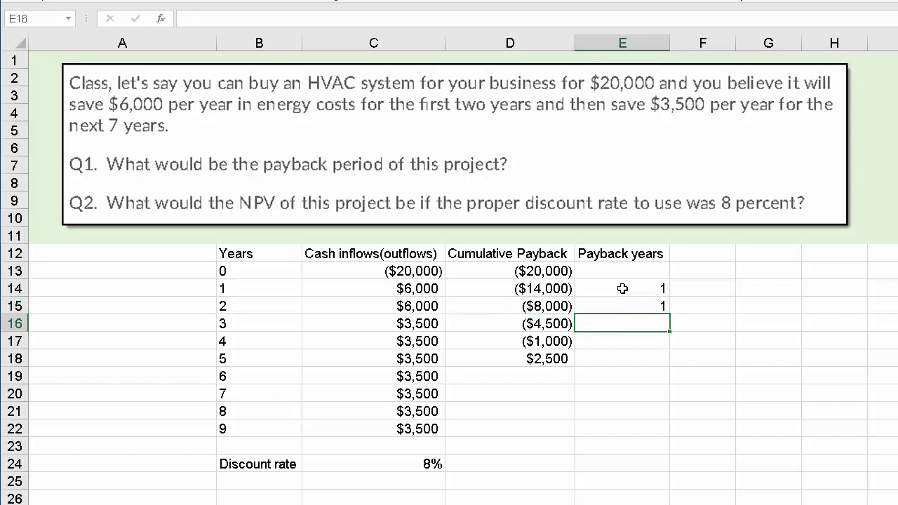
{"action": "type", "text": "1"}
{"action": "key", "text": "Return"}
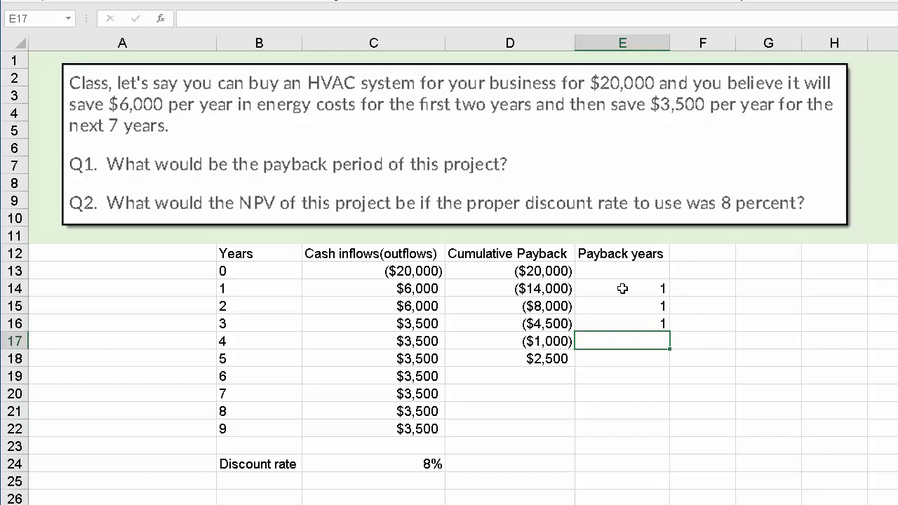
Enter 1 payback year for year 4 in E17.
{"action": "key", "text": "Left"}
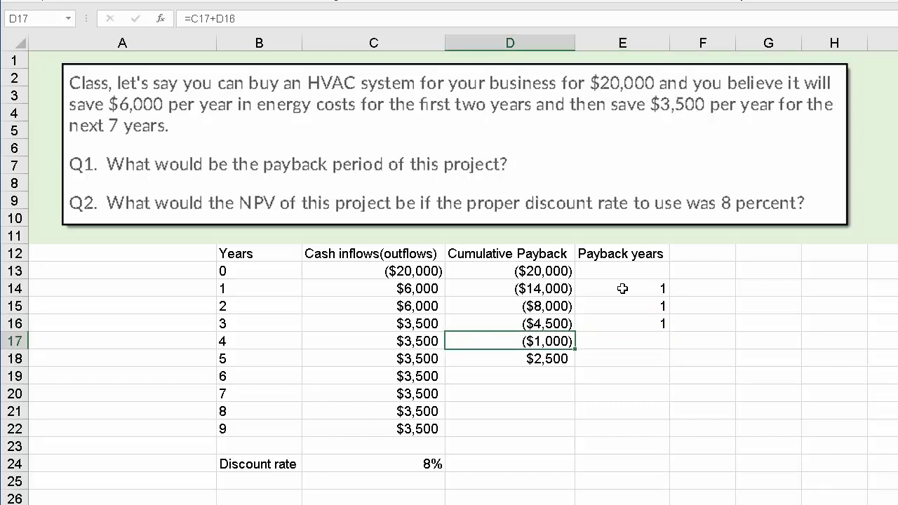
{"action": "key", "text": "Down"}
{"action": "key", "text": "Up"}
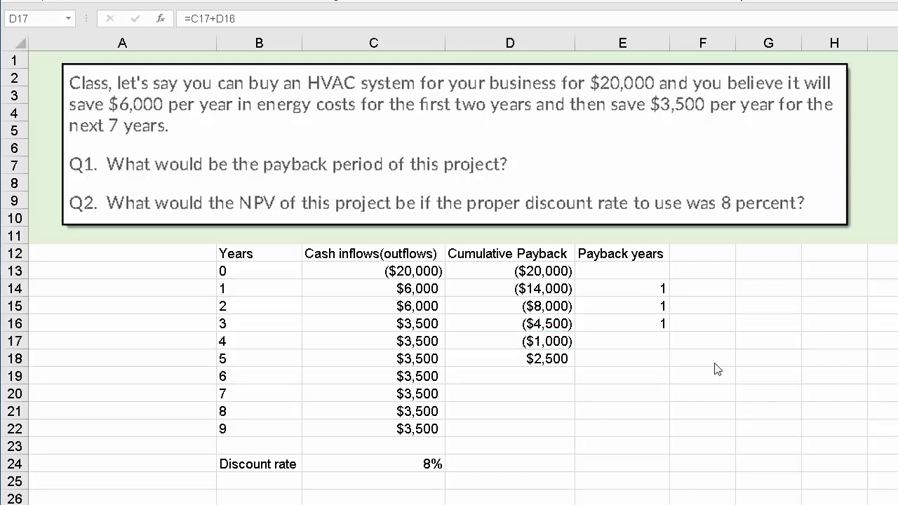
{"action": "left_click", "coordinate": [654, 338]}
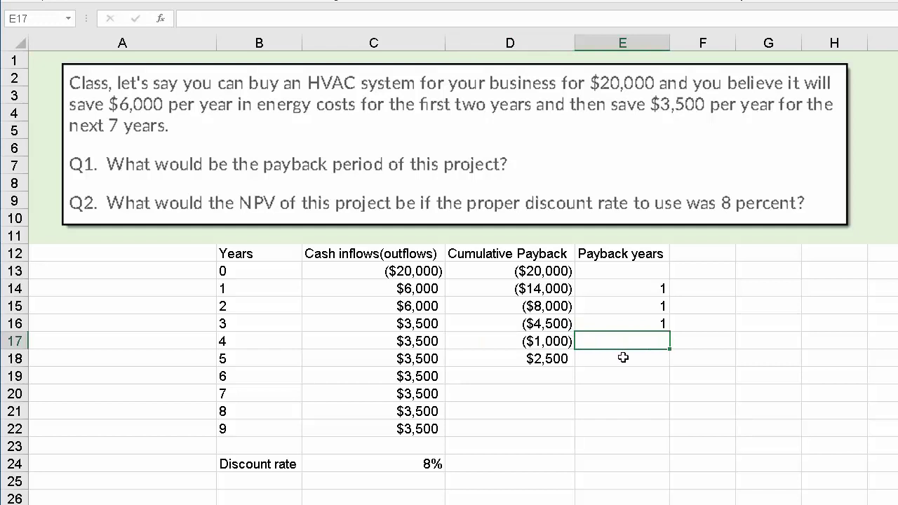
{"action": "type", "text": "1"}
{"action": "key", "text": "Return"}
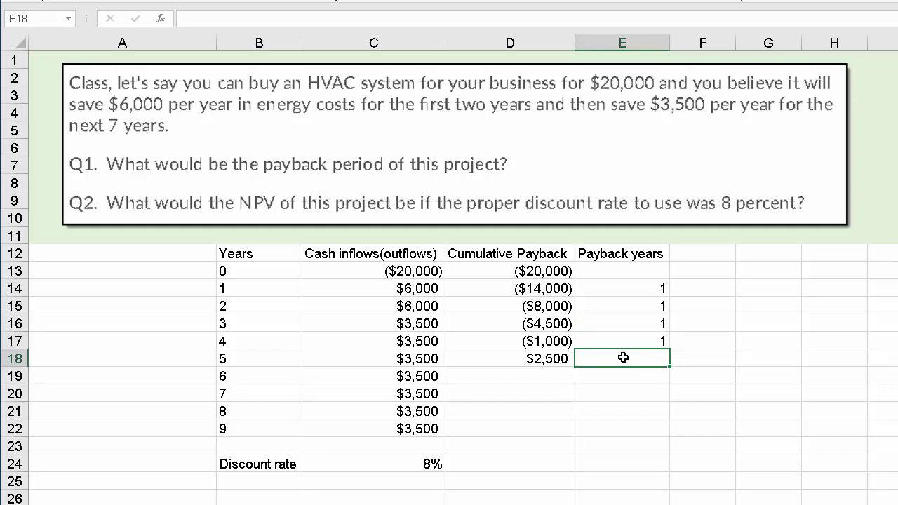
Start the year 5 payback formula in E18 referencing the remaining shortfall in D17.
{"action": "key", "text": "Up"}
{"action": "key", "text": "Left"}
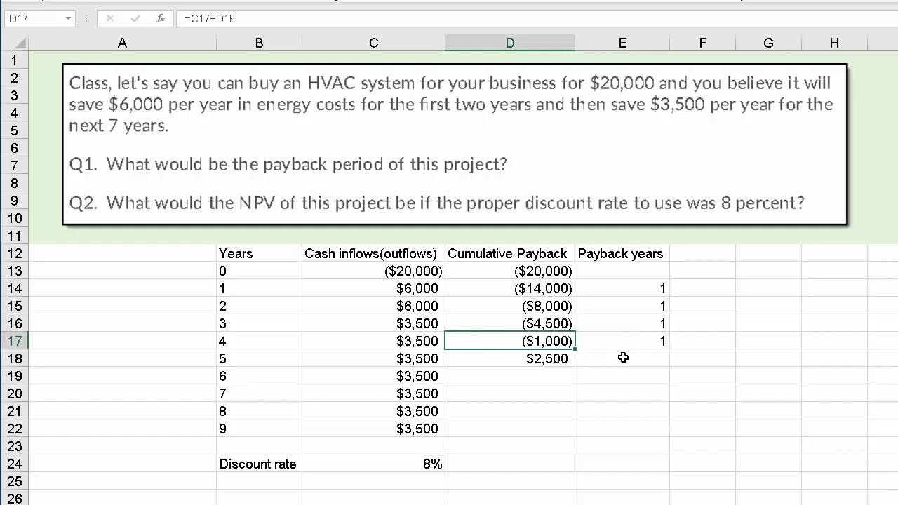
{"action": "key", "text": "Down"}
{"action": "key", "text": "Left"}
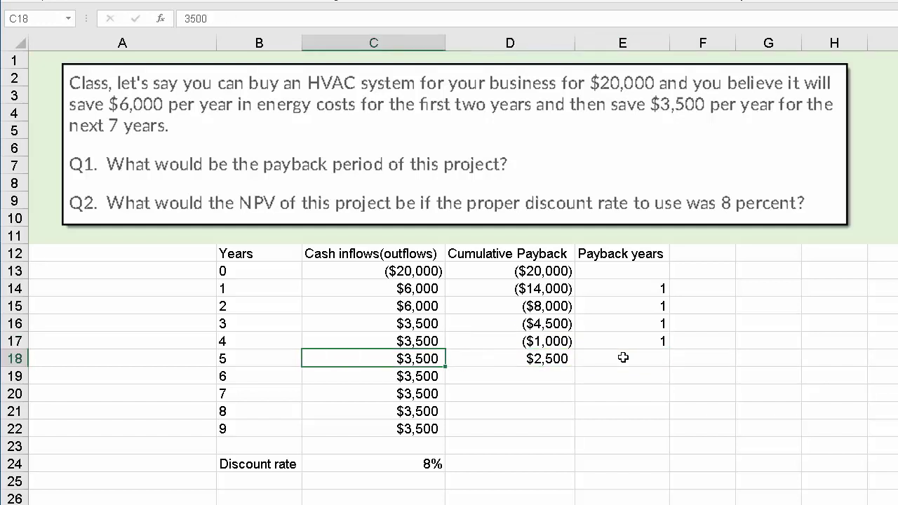
{"action": "key", "text": "Right"}
{"action": "key", "text": "Right"}
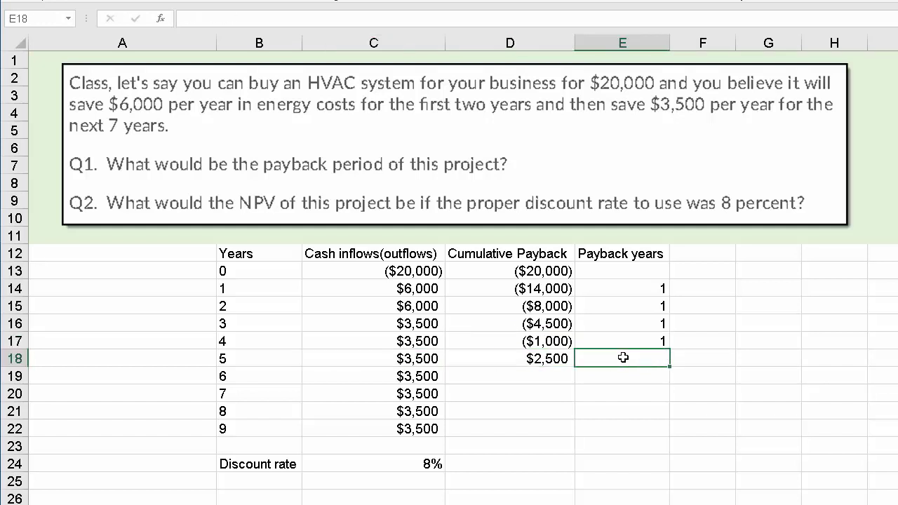
{"action": "type", "text": "="}
{"action": "key", "text": "Up"}
{"action": "key", "text": "Left"}
{"action": "key", "text": "Return"}
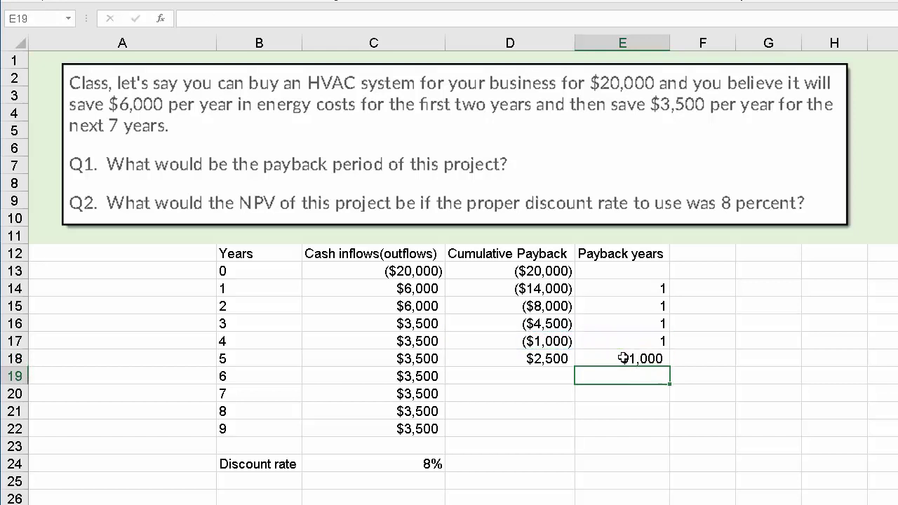
Divide the E18 formula by year 5's inflow C18 and remove currency formatting to show 0.29.
{"action": "left_click", "coordinate": [623, 357]}
{"action": "double_click", "coordinate": [622, 358]}
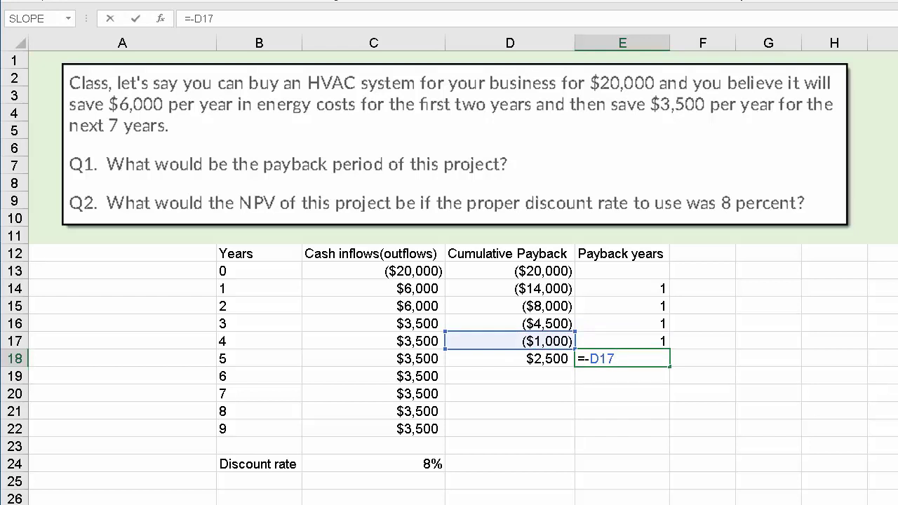
{"action": "type", "text": "/"}
{"action": "left_click", "coordinate": [419, 359]}
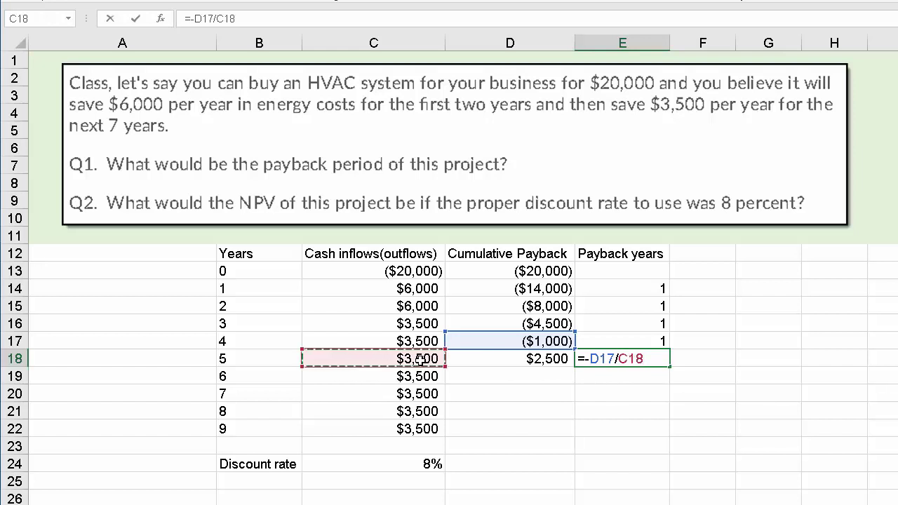
{"action": "key", "text": "Return"}
{"action": "key", "text": "Up"}
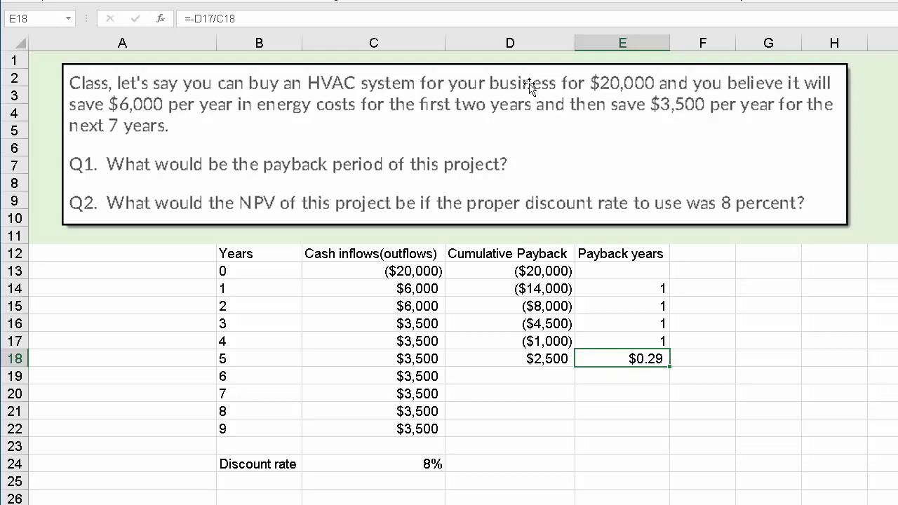
{"action": "key", "text": "ctrl+shift+1"}
Type the label 'Payback' in cell B25.
{"action": "left_click", "coordinate": [243, 482]}
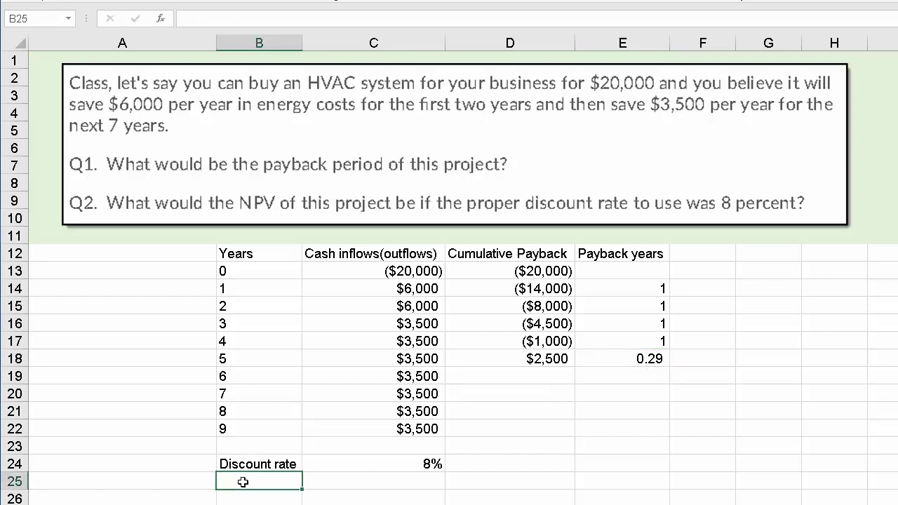
{"action": "type", "text": "Payback"}
{"action": "key", "text": "Return"}
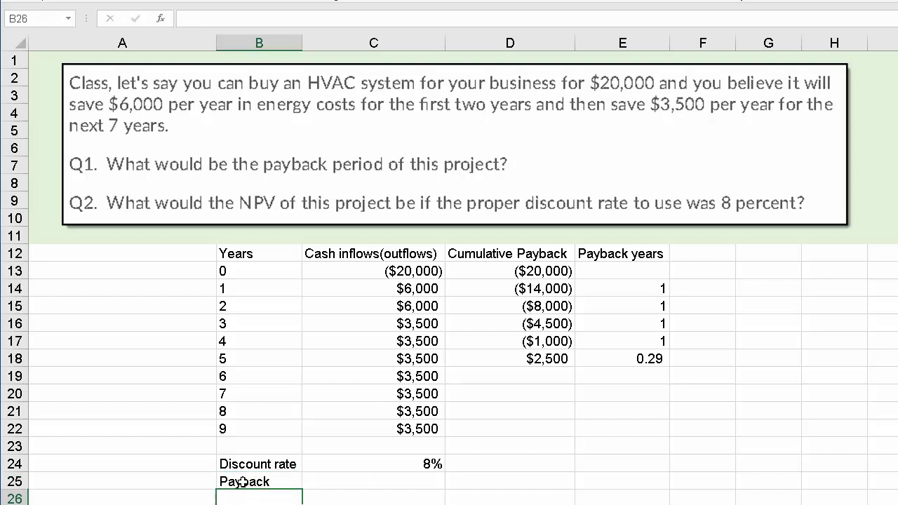
Enter =SUM(E14:E18) in E25 to total the payback years.
{"action": "key", "text": "Up"}
{"action": "key", "text": "Right"}
{"action": "key", "text": "Right"}
{"action": "key", "text": "Right"}
{"action": "type", "text": "=sum("}
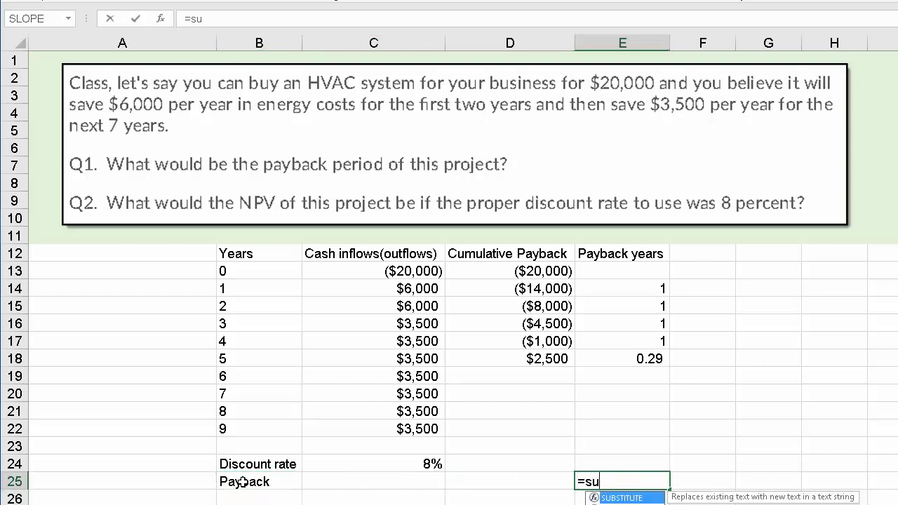
{"action": "key", "text": "Up"}
{"action": "key", "text": "Up"}
{"action": "key", "text": "Up"}
{"action": "key", "text": "Up"}
{"action": "key", "text": "Up"}
{"action": "key", "text": "Up"}
{"action": "key", "text": "Up"}
{"action": "key", "text": "Up"}
{"action": "key", "text": "Up"}
{"action": "key", "text": "Up"}
{"action": "key", "text": "Up"}
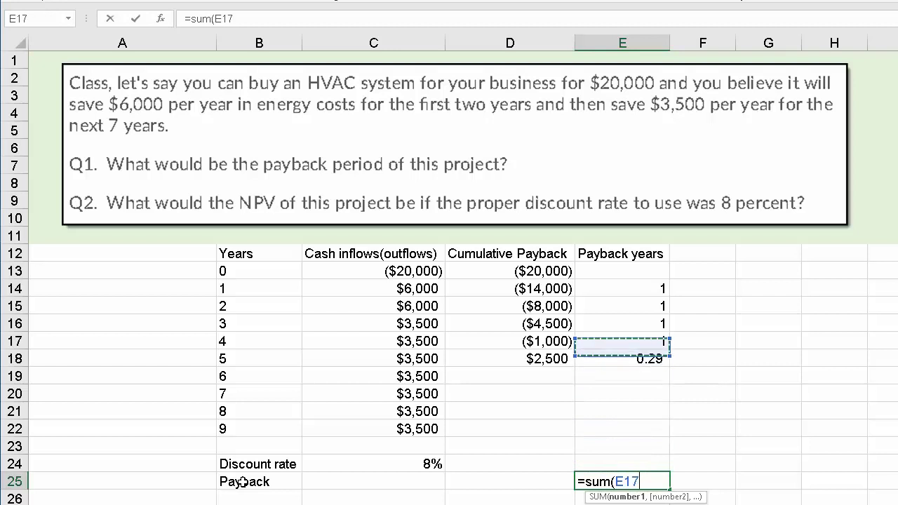
{"action": "key", "text": "shift+Down"}
{"action": "key", "text": "shift+Down"}
{"action": "key", "text": "shift+Down"}
{"action": "key", "text": "shift+Down"}
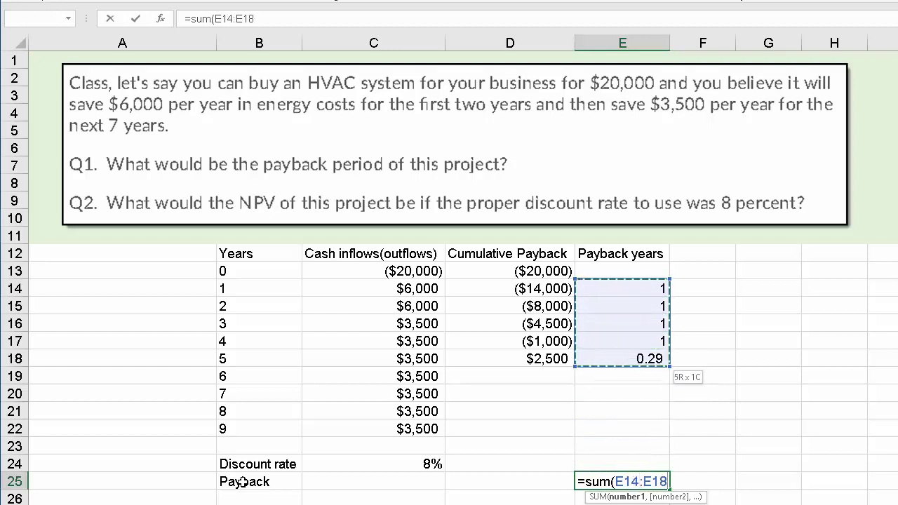
{"action": "key", "text": "Return"}
{"action": "key", "text": "Up"}
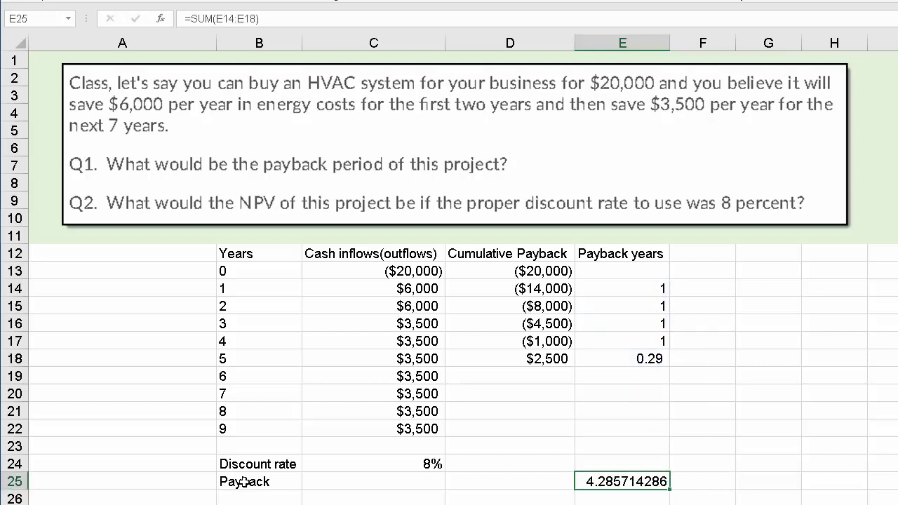
Format the E25 total as a number and reduce decimals until it shows 4.3.
{"action": "key", "text": "ctrl+shift+1"}
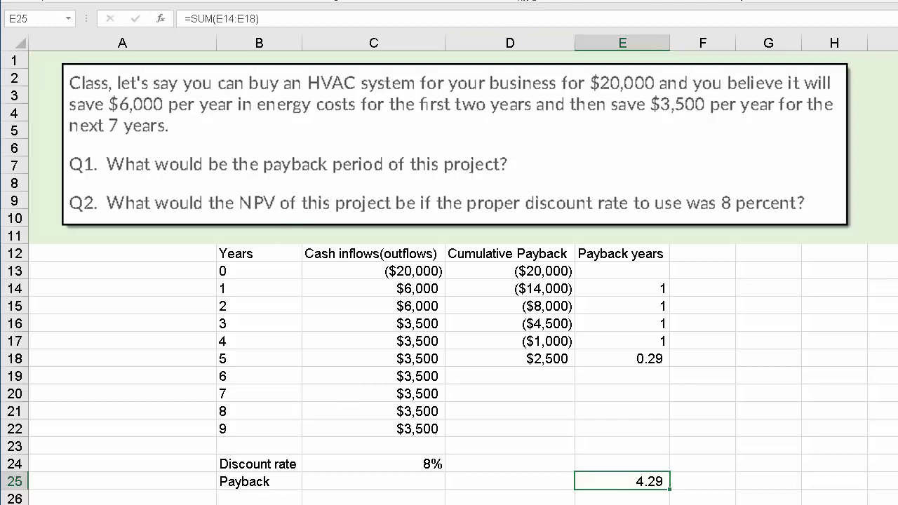
{"action": "key", "text": "alt+h"}
{"action": "key", "text": "0"}
{"action": "key", "text": "alt+h"}
{"action": "key", "text": "9"}
{"action": "key", "text": "alt+h"}
{"action": "key", "text": "9"}
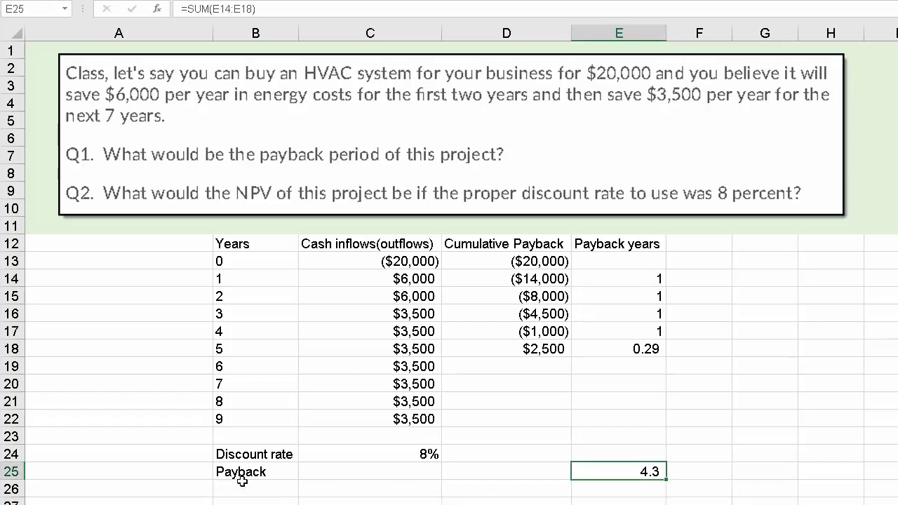
Label B26 'Net present value' and autofit column B to the label.
{"action": "left_click", "coordinate": [248, 497]}
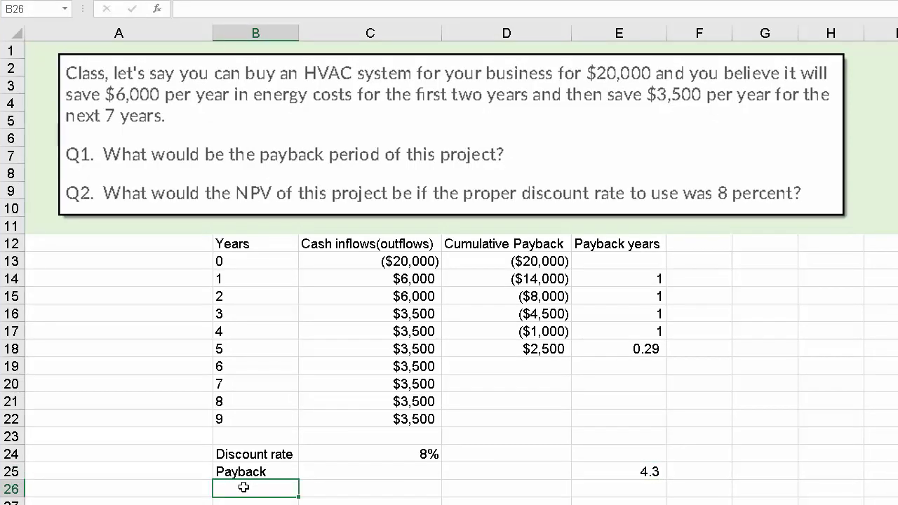
{"action": "type", "text": "Net prse"}
{"action": "type", "text": "ent value"}
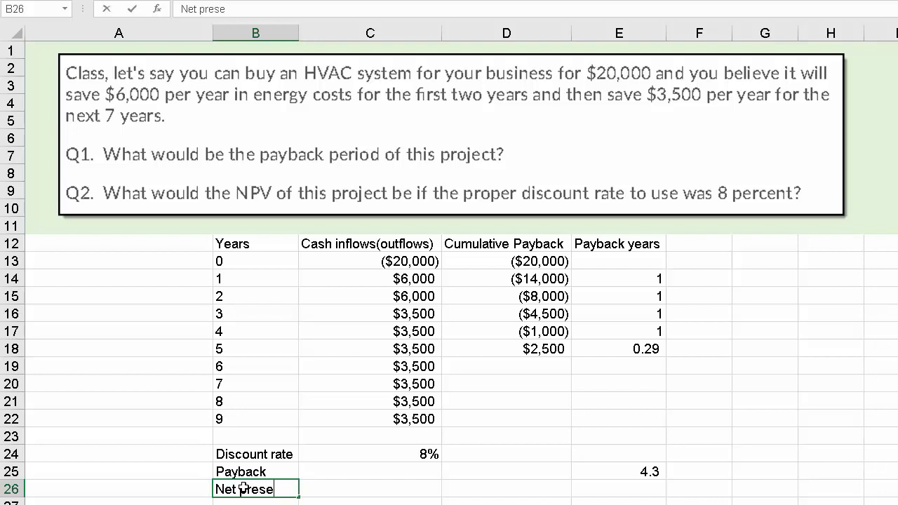
{"action": "key", "text": "Return"}
{"action": "key", "text": "Up"}
{"action": "key", "text": "Right"}
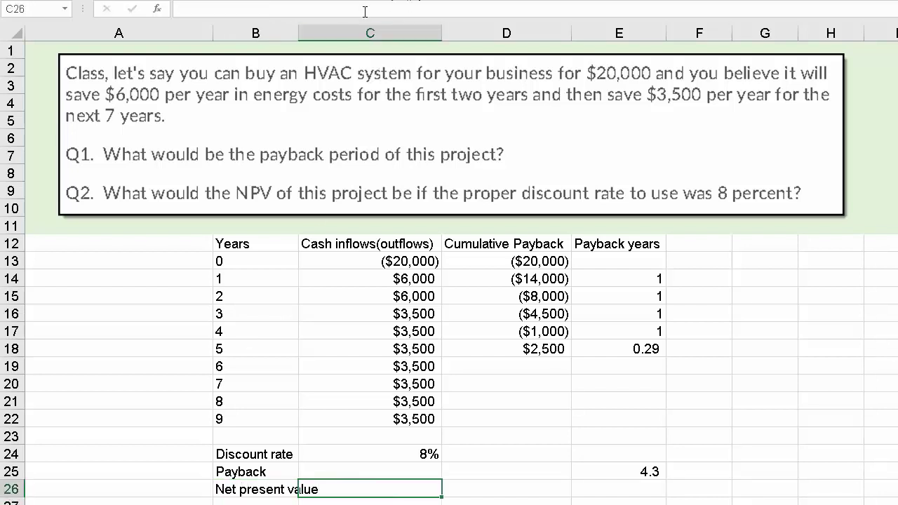
{"action": "double_click", "coordinate": [299, 32]}
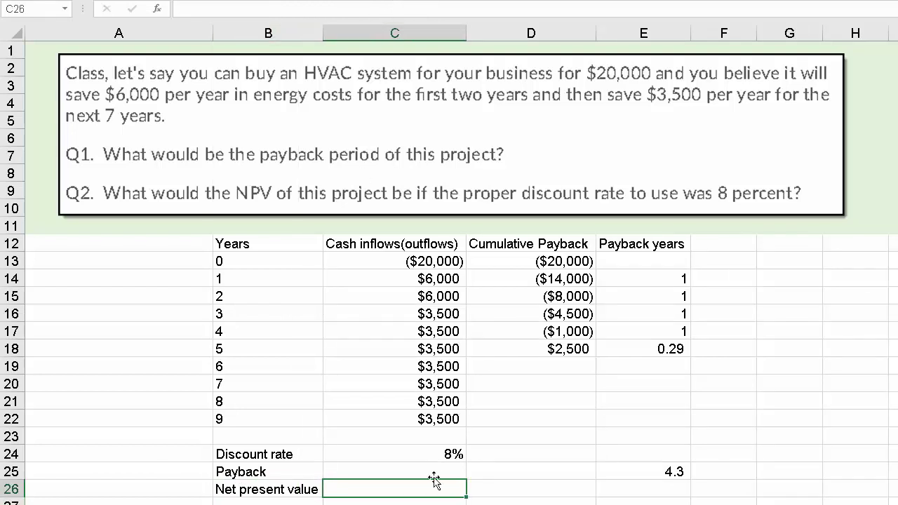
Insert =NPV(C24,C14:C22) in C26 using rate C24 and inflows C14:C22.
{"action": "type", "text": "=npv("}
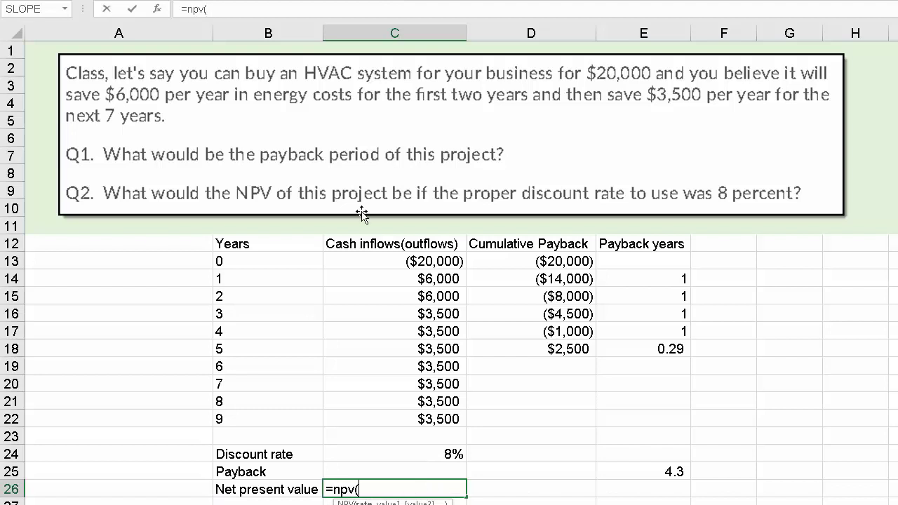
{"action": "left_click", "coordinate": [159, 10]}
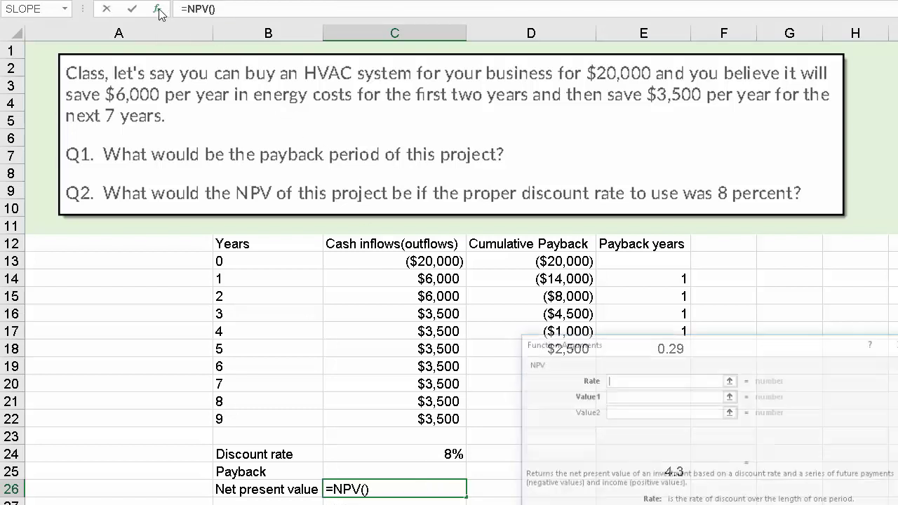
{"action": "left_click_drag", "start_coordinate": [637, 348], "coordinate": [600, 169]}
{"action": "left_click", "coordinate": [589, 196]}
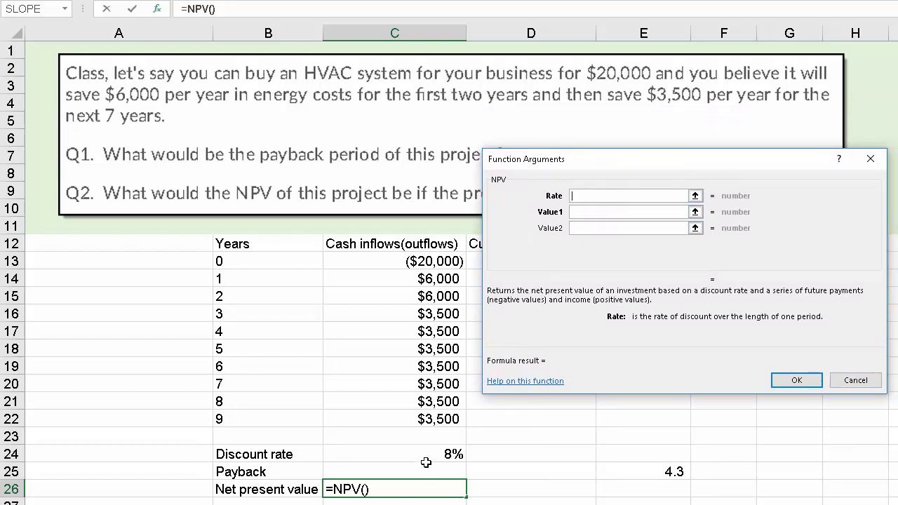
{"action": "left_click", "coordinate": [437, 453]}
{"action": "left_click", "coordinate": [587, 211]}
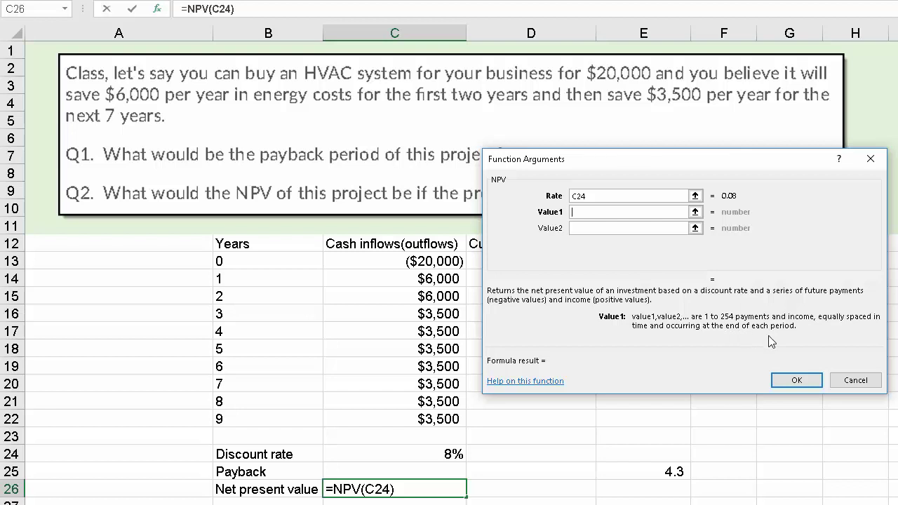
{"action": "left_click", "coordinate": [431, 279]}
{"action": "left_click_drag", "start_coordinate": [431, 279], "coordinate": [423, 410]}
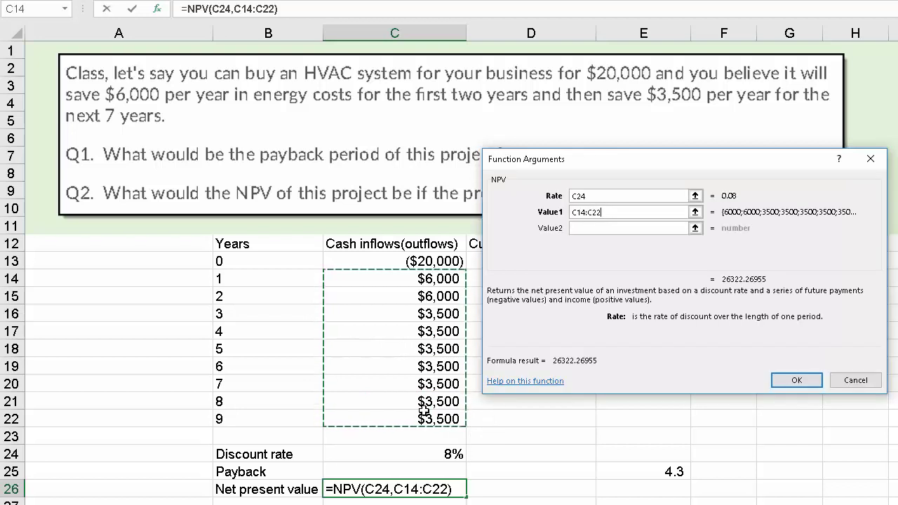
{"action": "left_click", "coordinate": [794, 381]}
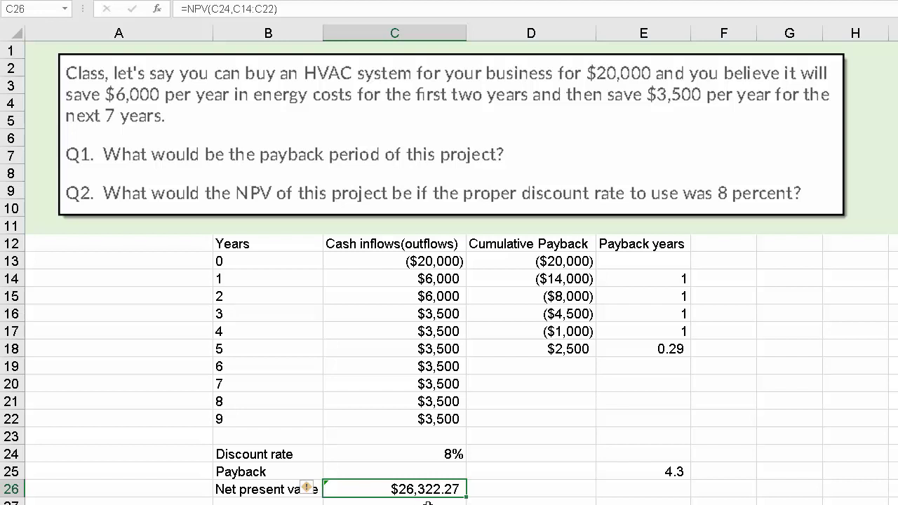
Append +C13 to the C26 formula, making =NPV(C24,C14:C22)+C13 show $6,322.27.
{"action": "left_click_drag", "start_coordinate": [442, 279], "coordinate": [437, 419]}
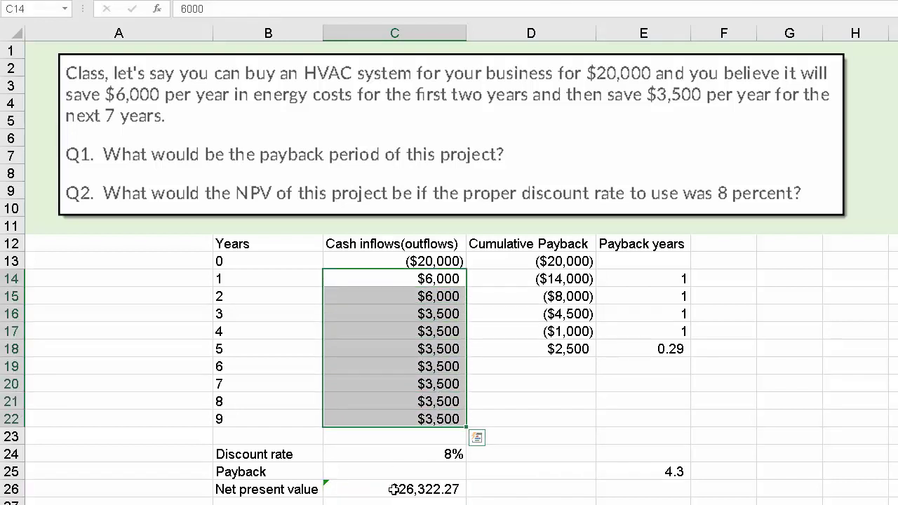
{"action": "left_click", "coordinate": [394, 489]}
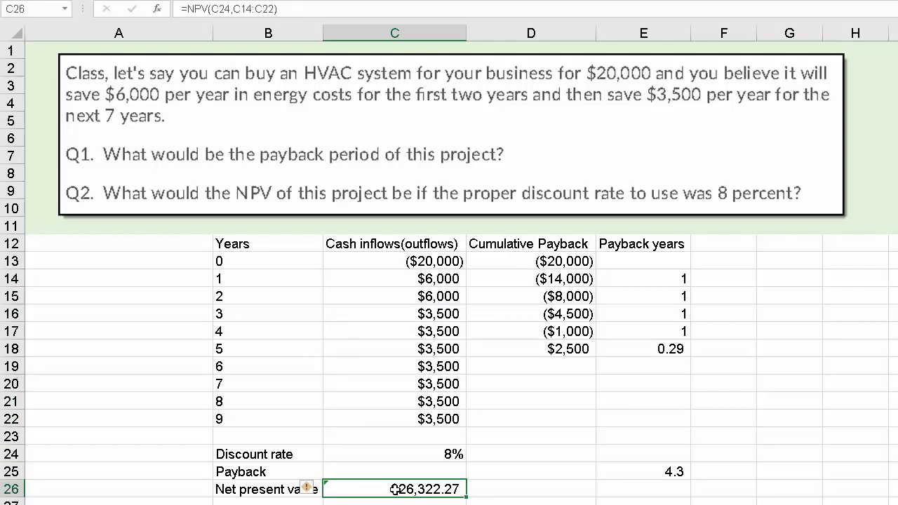
{"action": "double_click", "coordinate": [394, 489]}
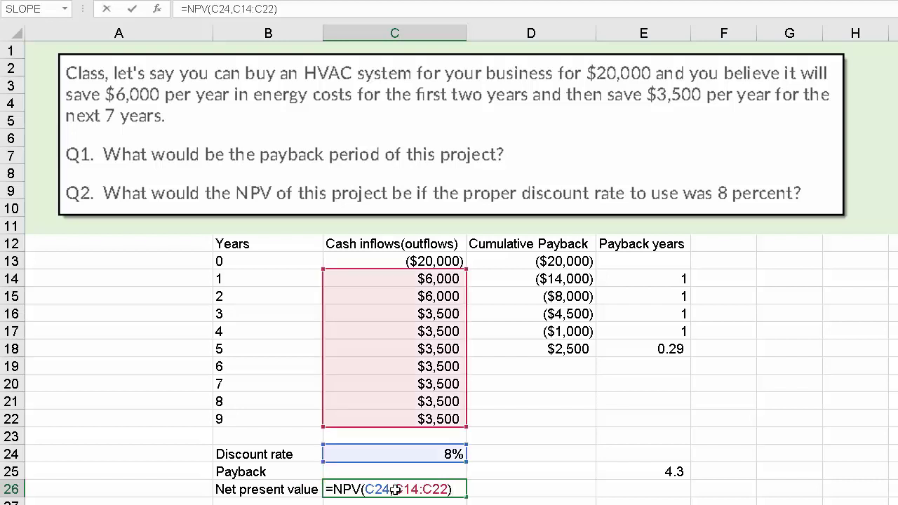
{"action": "type", "text": "+"}
{"action": "left_click", "coordinate": [431, 261]}
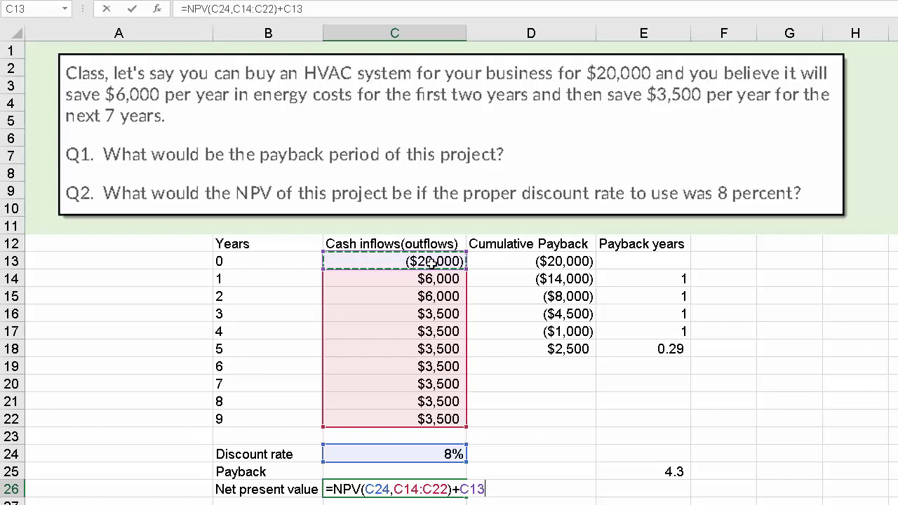
{"action": "key", "text": "Return"}
{"action": "key", "text": "Up"}
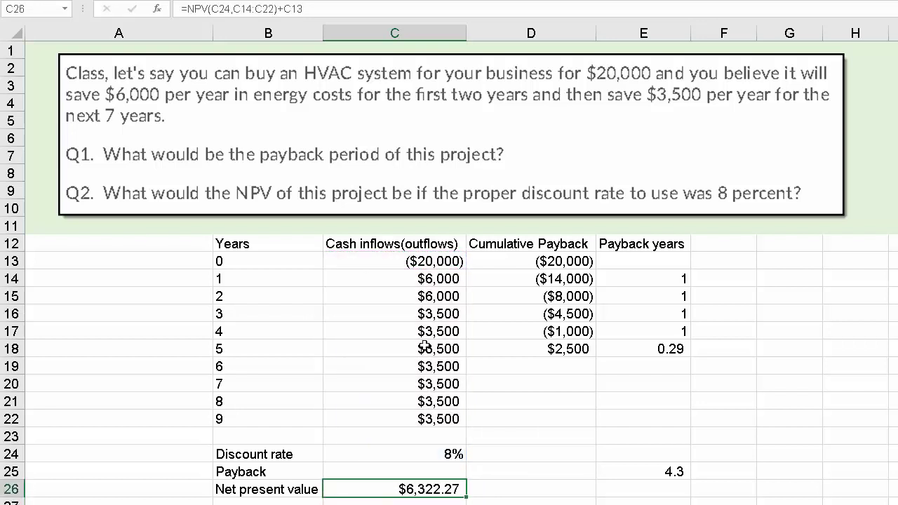